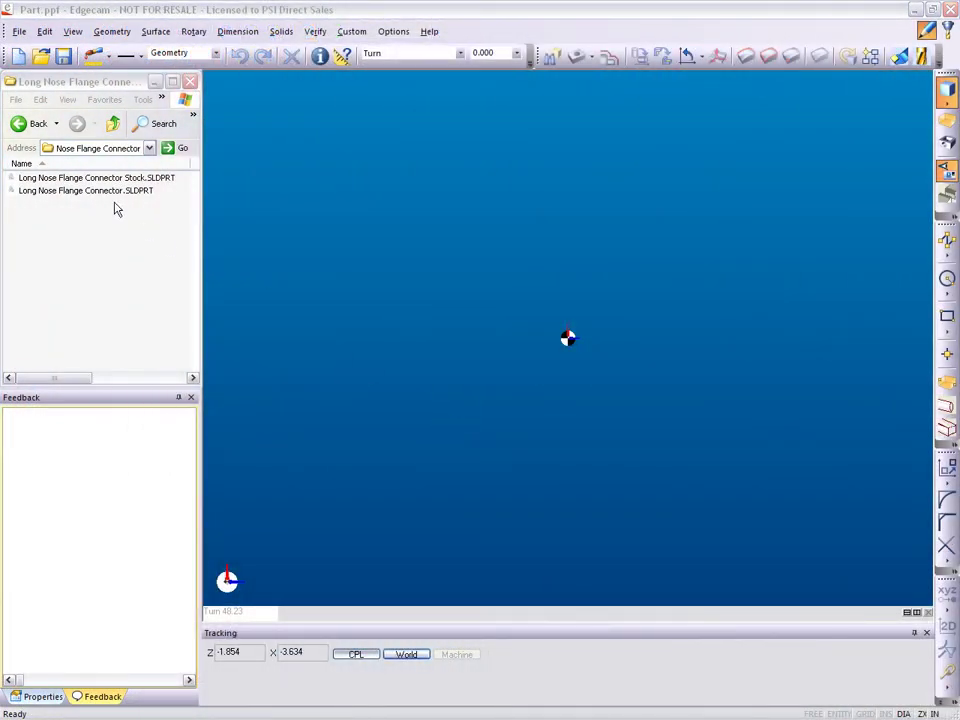
# - Load the Long Nose Flange Connector SLDPRT and insert its Stock SLDPRT as a second solid
pyautogui.moveTo(98, 197); pyautogui.dragTo(260, 240)
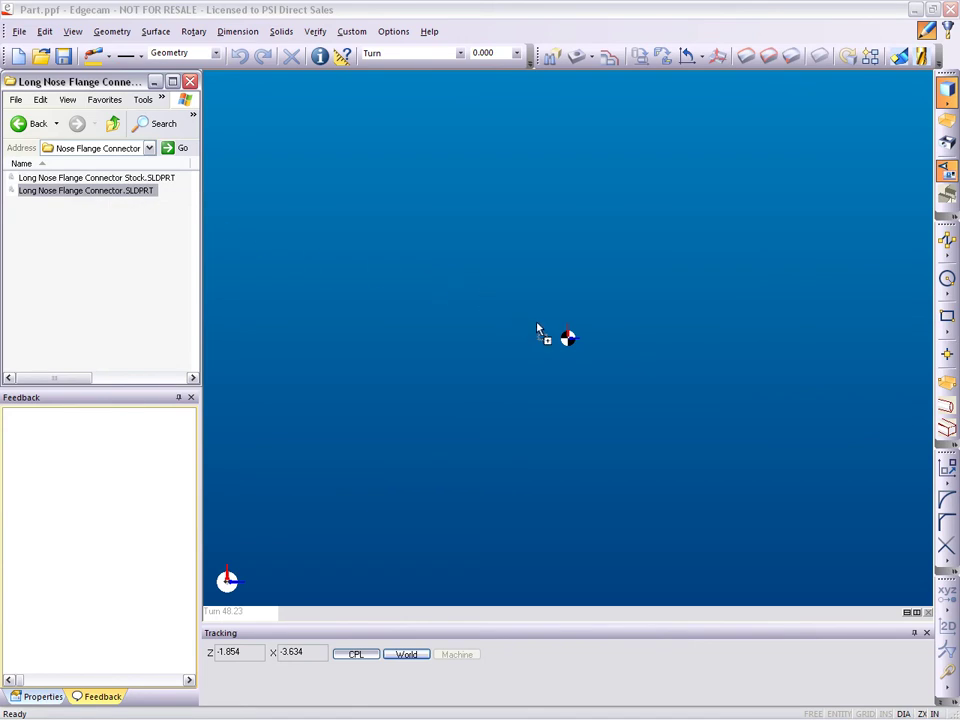
pyautogui.moveTo(537, 330); pyautogui.dragTo(536, 322)
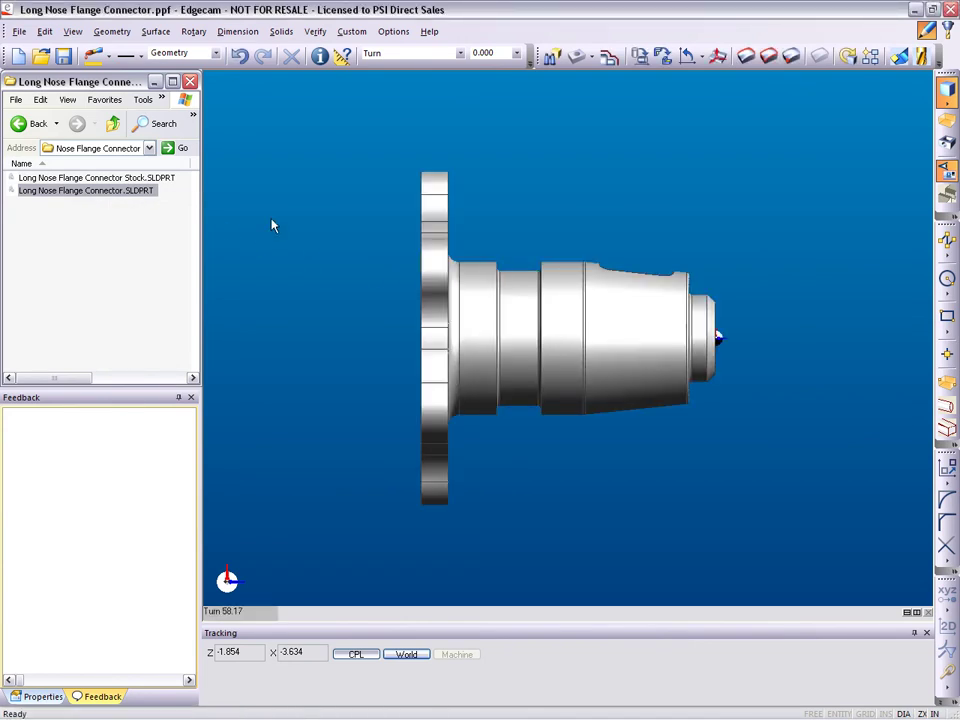
pyautogui.click(19, 32)
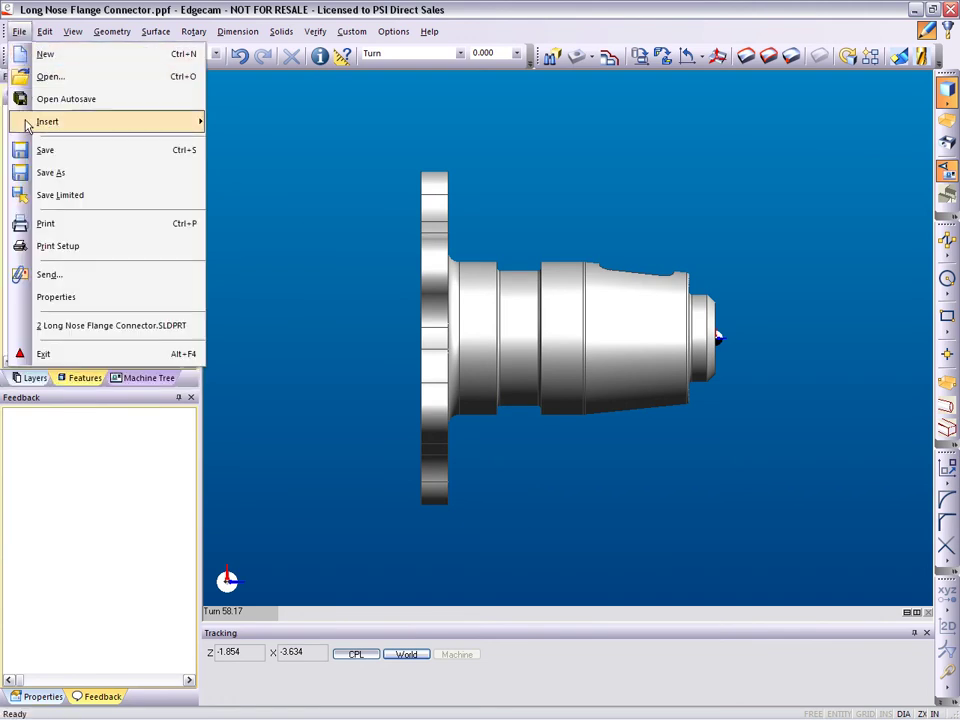
pyautogui.moveTo(48, 121)
pyautogui.click(244, 144)
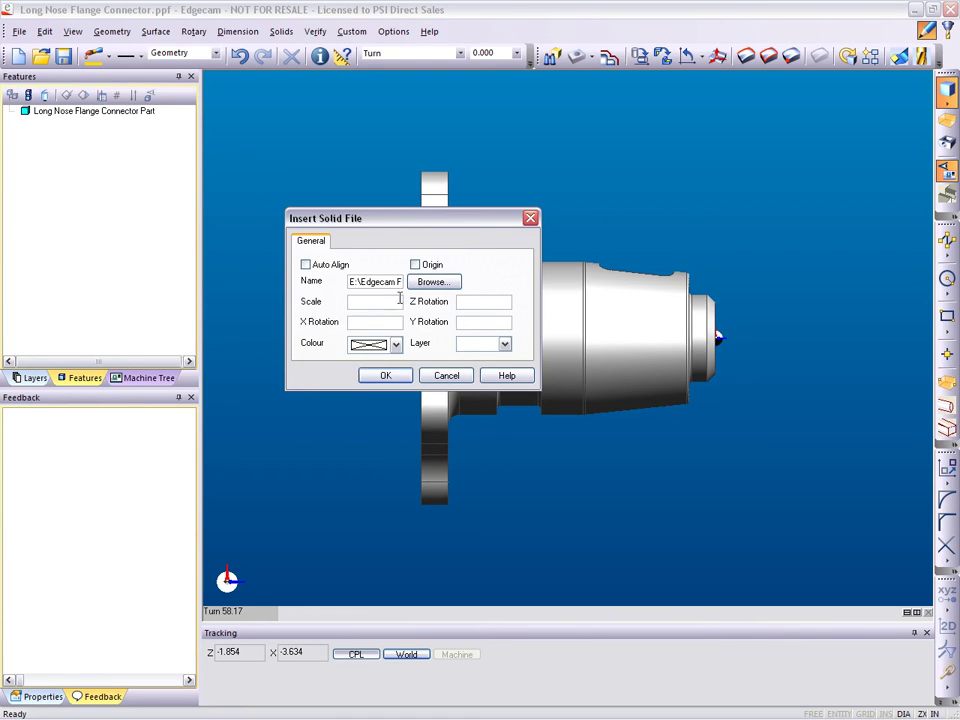
pyautogui.click(433, 283)
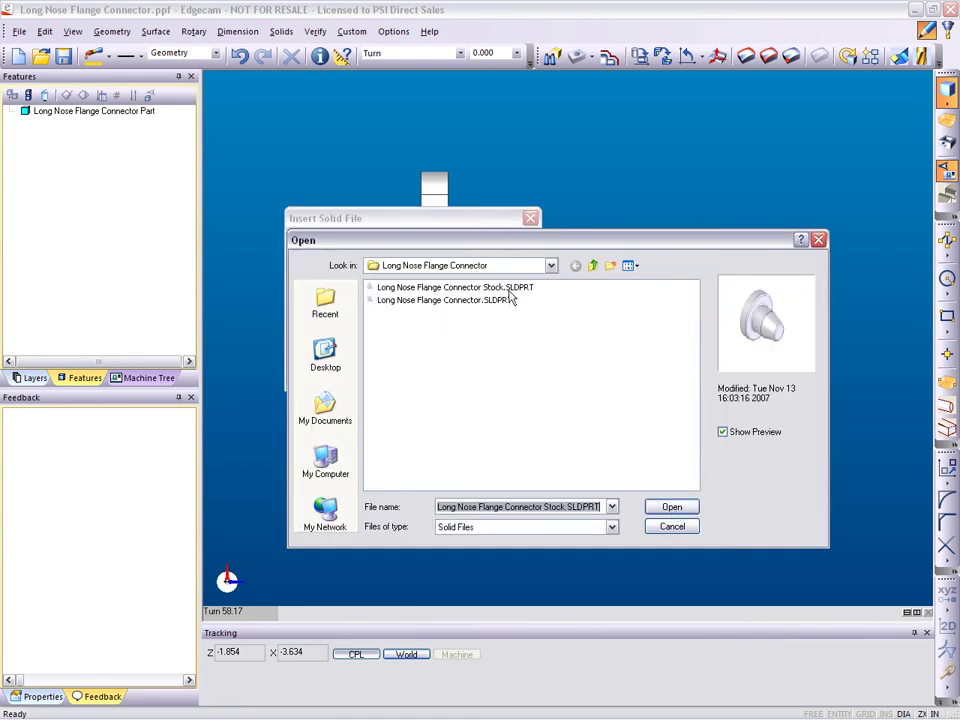
pyautogui.click(676, 510)
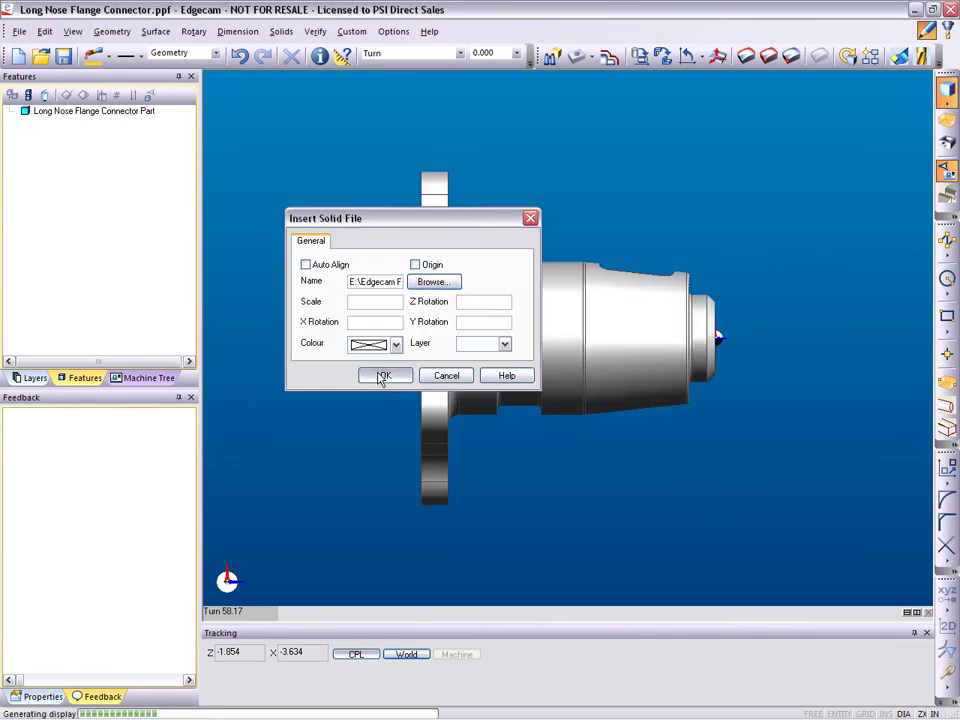
pyautogui.click(380, 377)
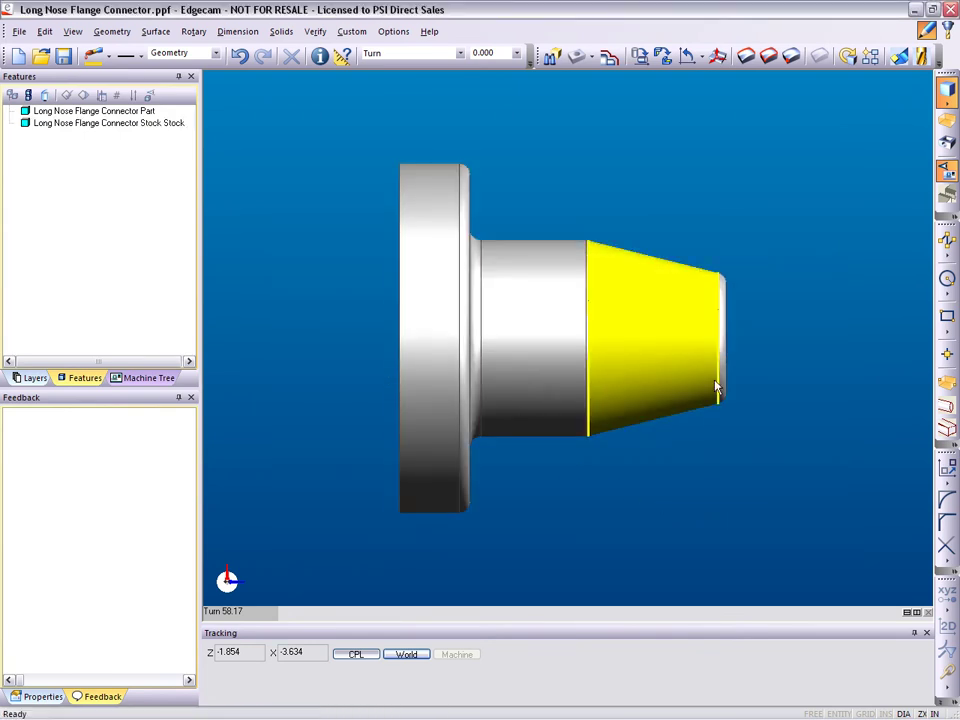
# - Define the inserted stock solid as the main-spindle stock
pyautogui.click(945, 385)
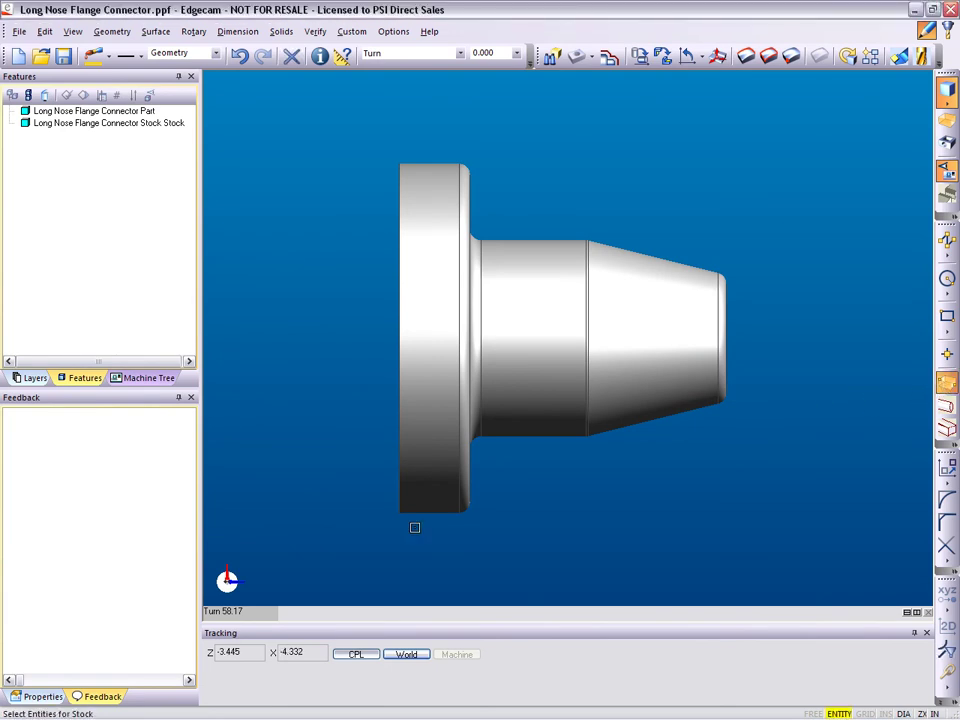
pyautogui.click(416, 505)
pyautogui.rightClick(341, 484)
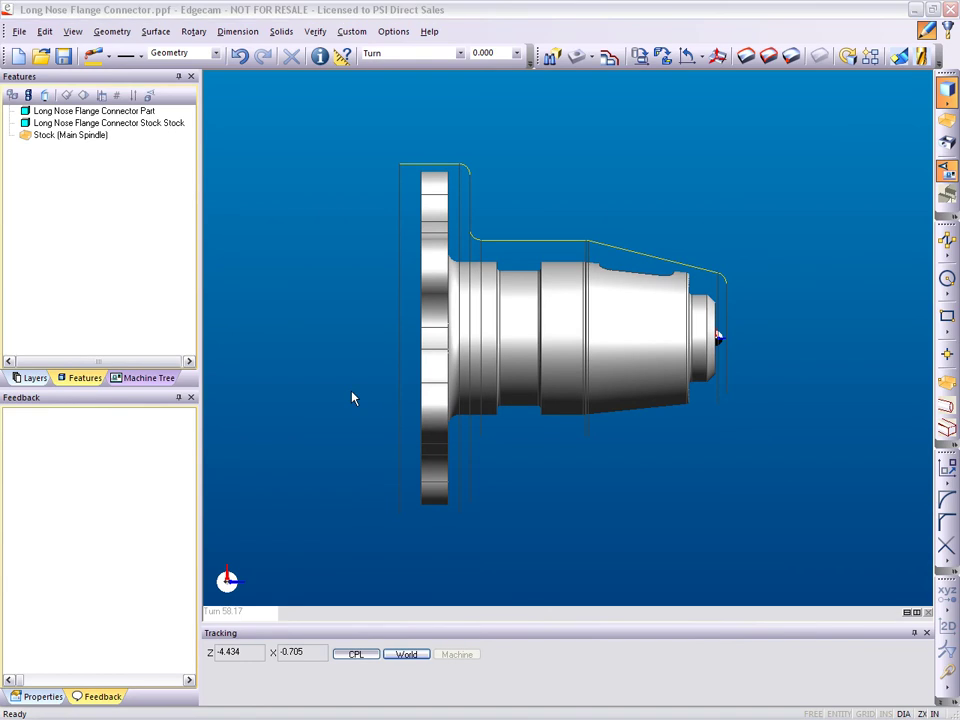
# - Run Feature Finder on the connector with Turn and Mill options
pyautogui.click(550, 57)
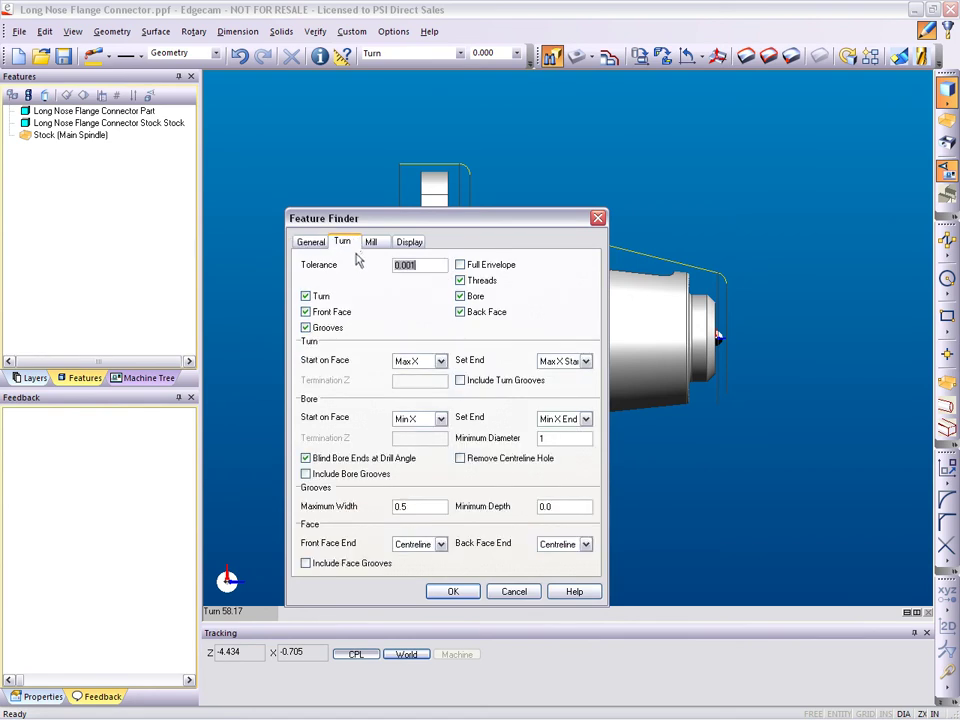
pyautogui.click(370, 245)
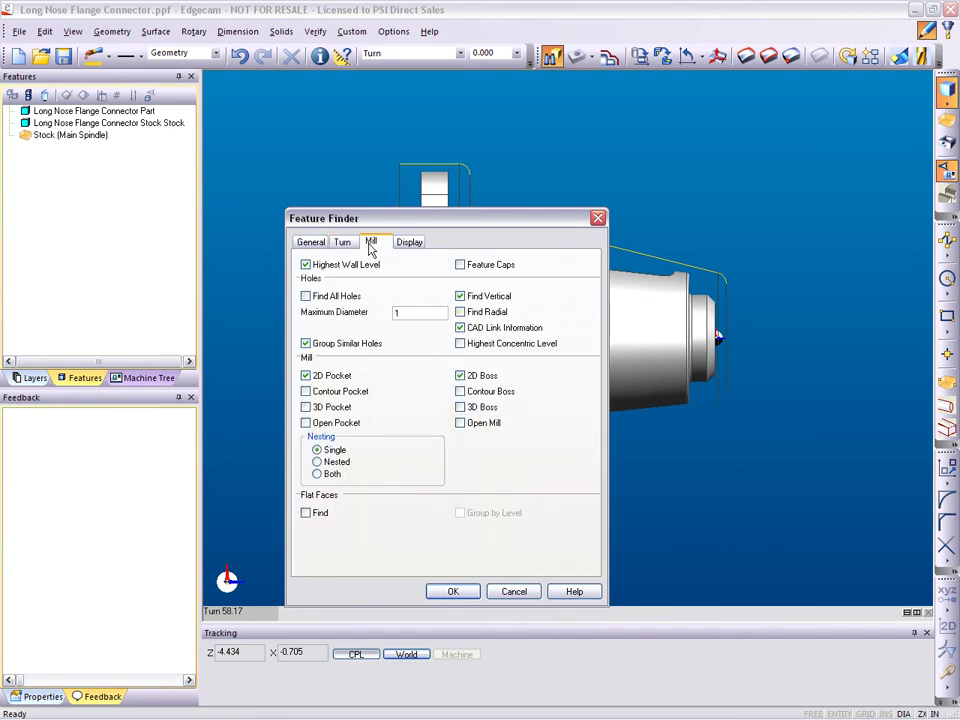
pyautogui.click(455, 593)
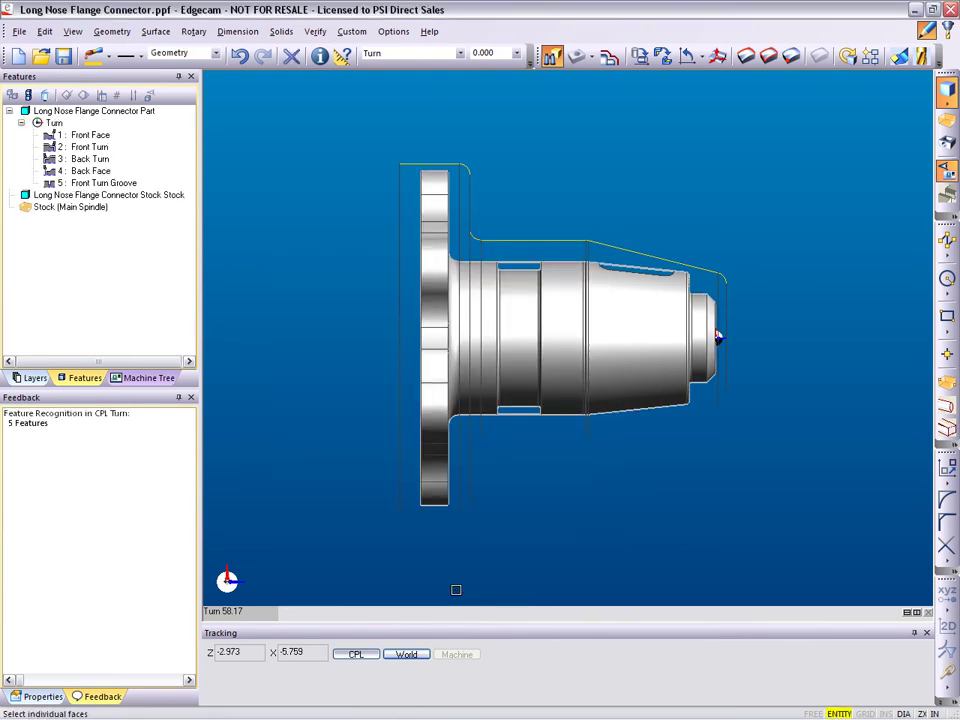
# - Pick the slot face and flange face to find their pocket and hole features
pyautogui.moveTo(626, 423); pyautogui.dragTo(563, 420, button='middle')
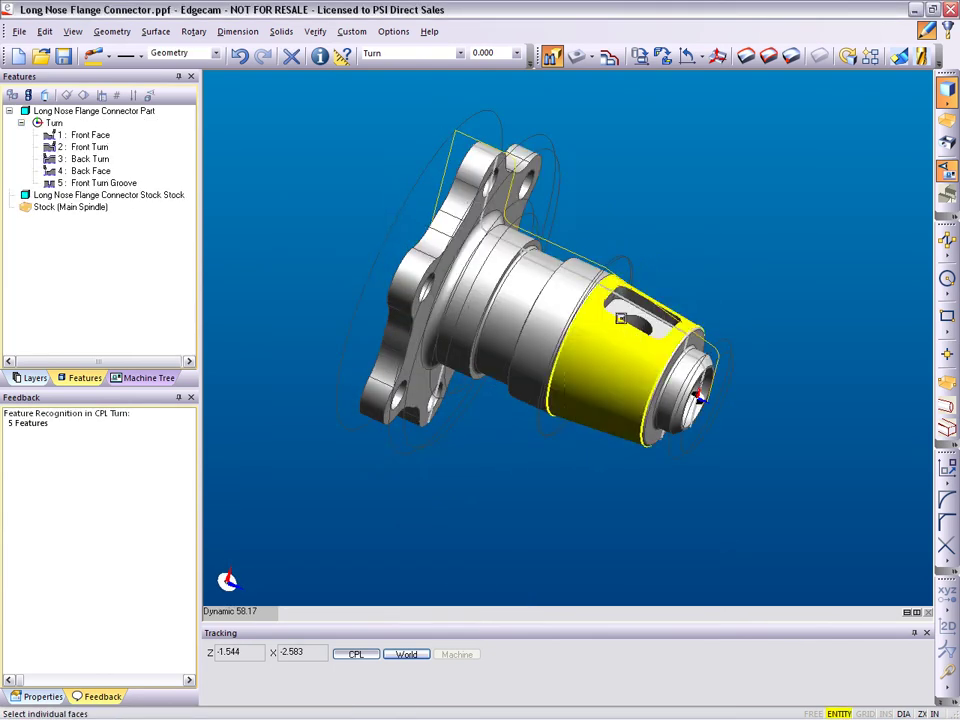
pyautogui.click(617, 307)
pyautogui.moveTo(343, 414)
pyautogui.mouseDown(button='middle')
pyautogui.moveTo(447, 430)
pyautogui.moveTo(492, 424)
pyautogui.mouseUp(button='middle')
pyautogui.click(486, 423)
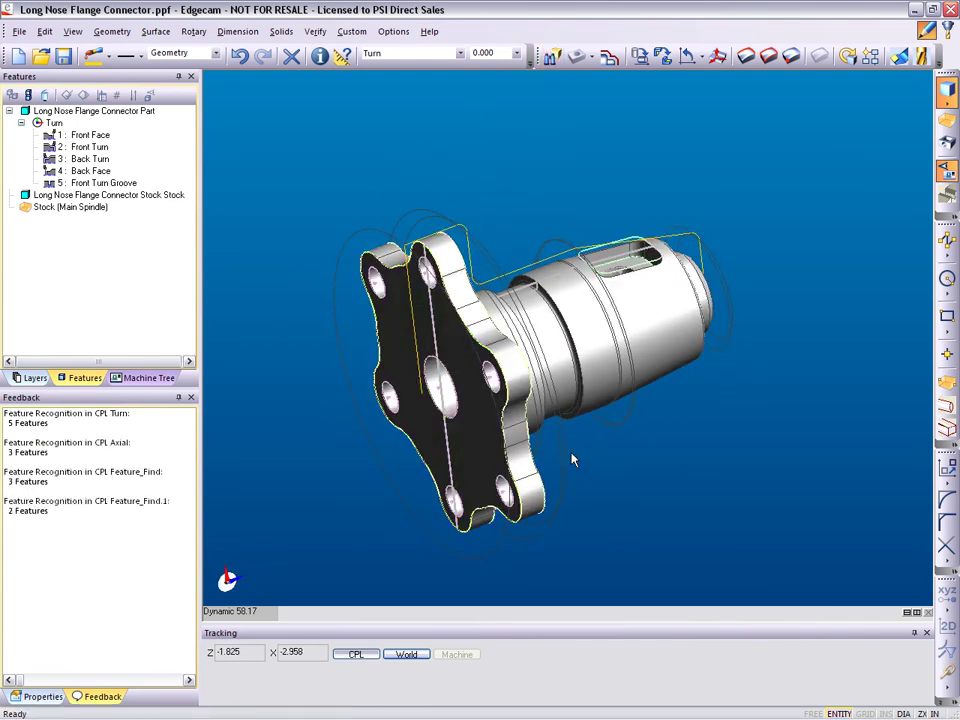
pyautogui.hotkey('ctrl', 't')
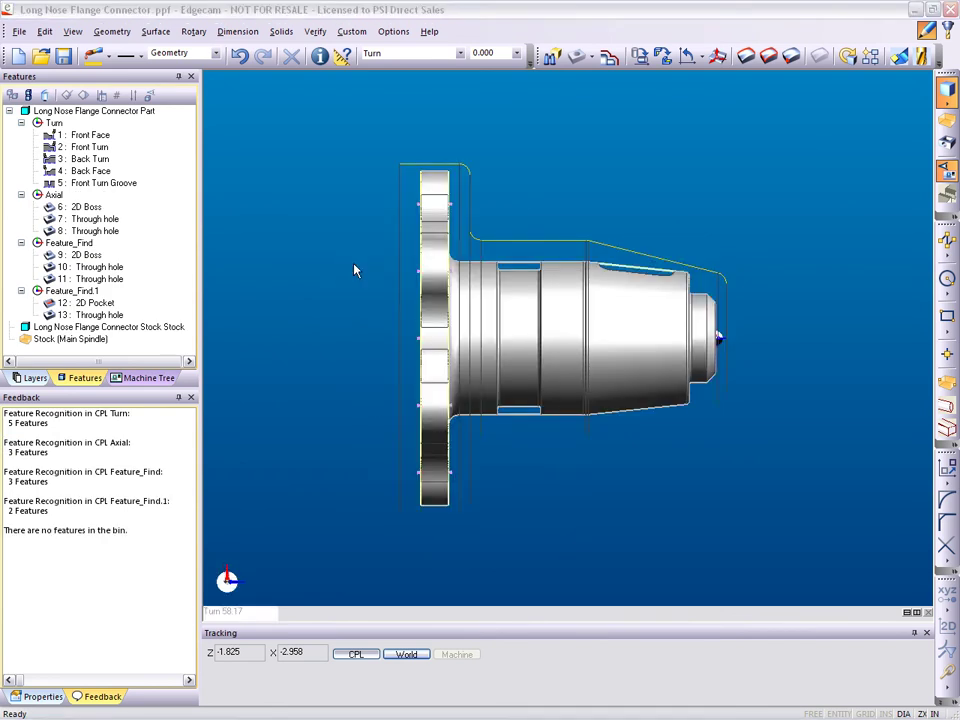
# - Switch into Manufacture mode with the part mounted on the lathe
pyautogui.rightClick(355, 289)
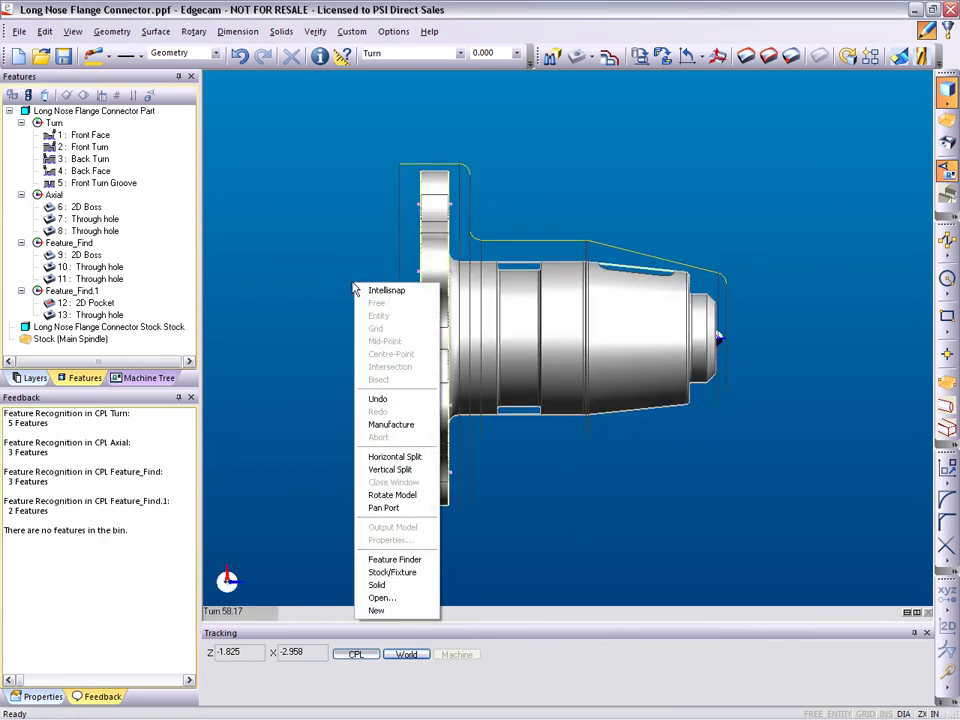
pyautogui.click(380, 425)
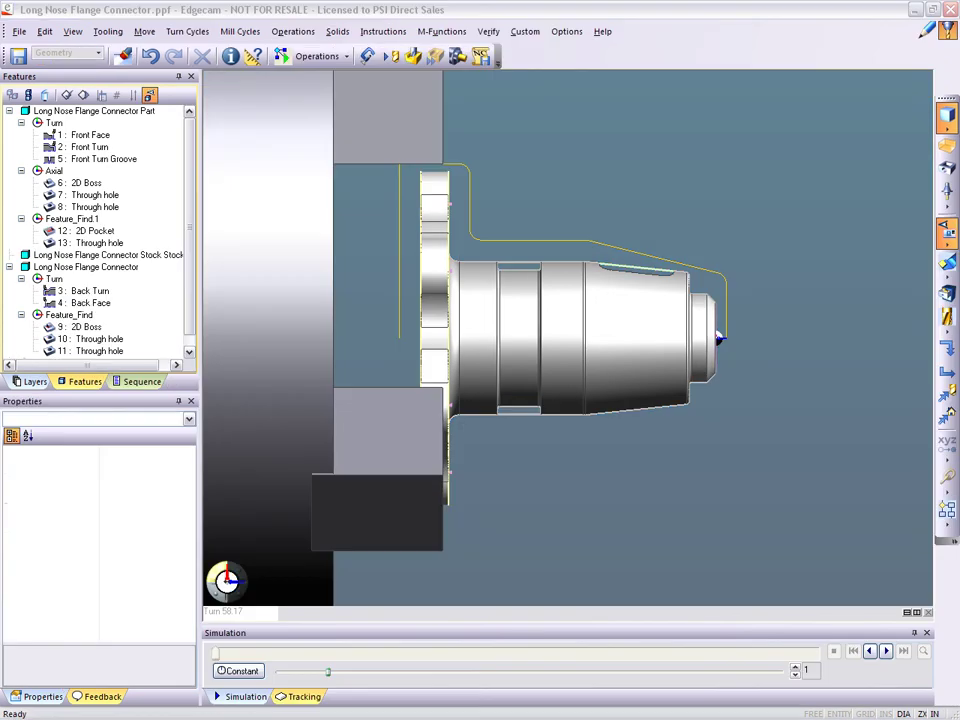
pyautogui.hotkey('ctrl', 'i')
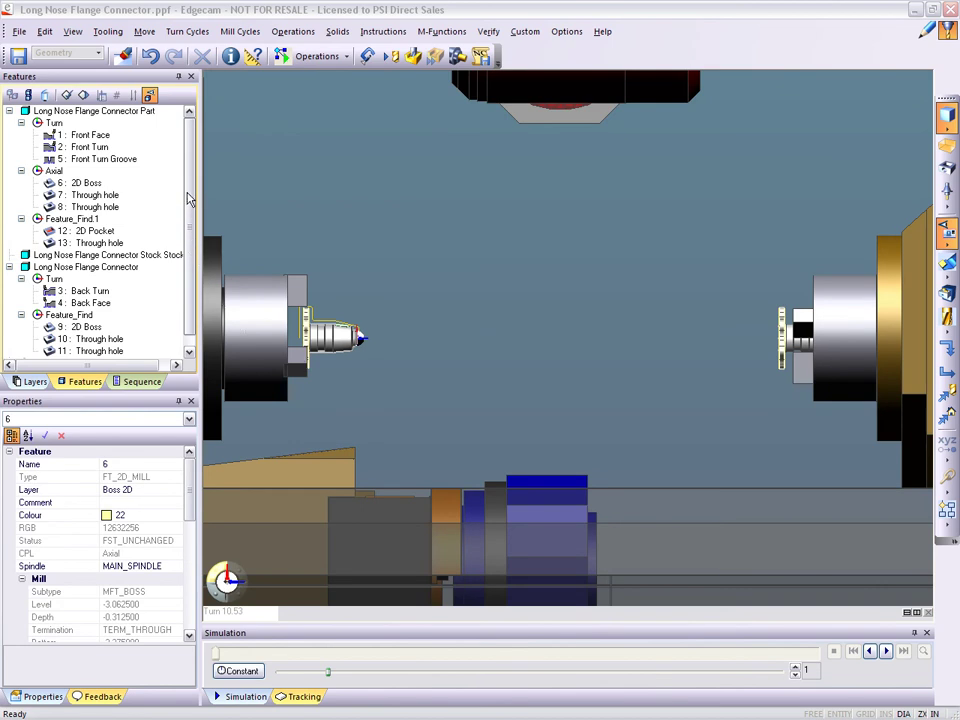
# - Copy the 2D boss and two through holes (features 6, 10, 11) to the other spindle
pyautogui.moveTo(188, 198); pyautogui.dragTo(187, 192)
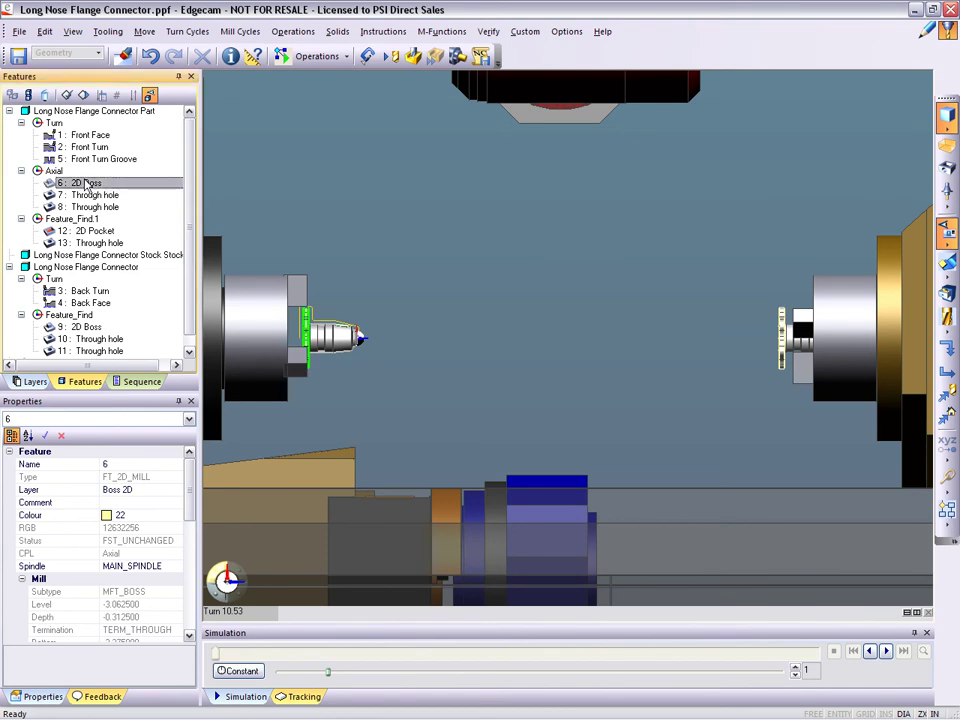
pyautogui.rightClick(111, 357)
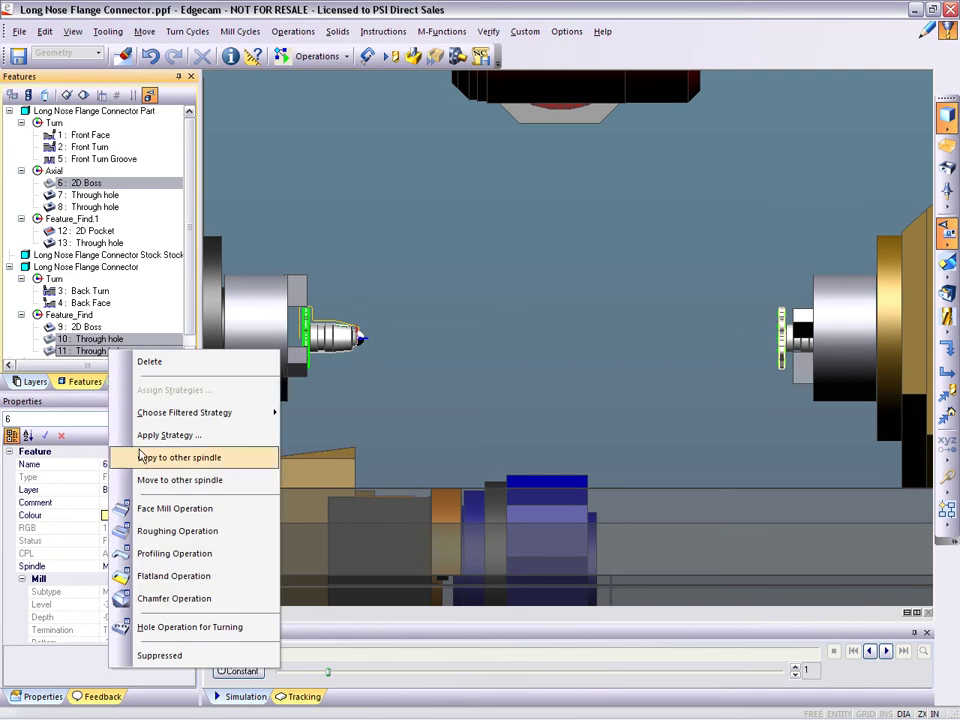
pyautogui.click(208, 661)
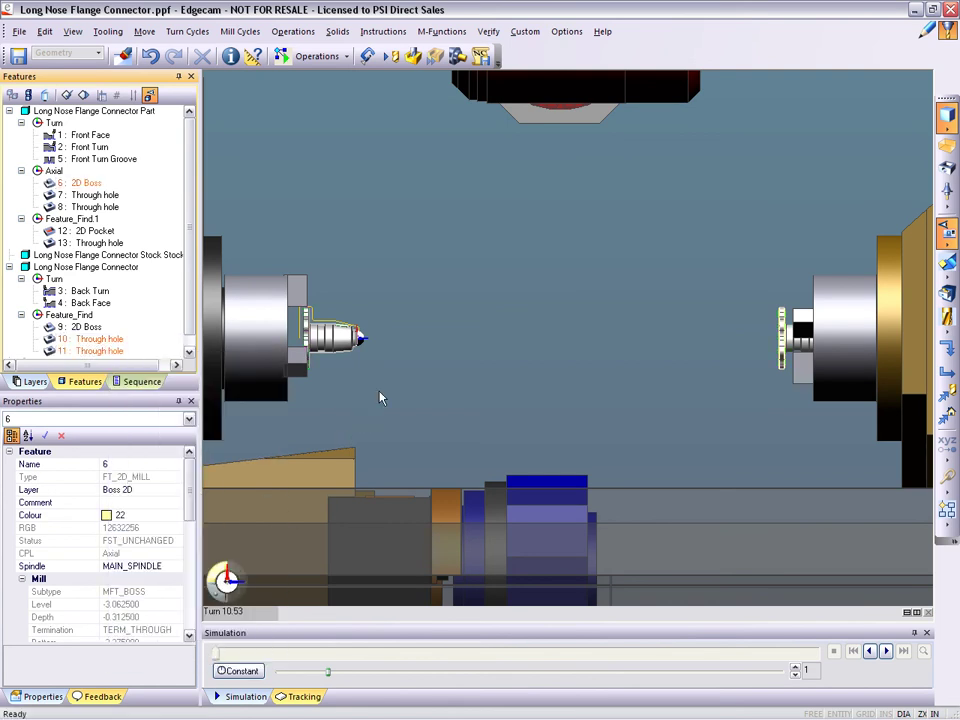
pyautogui.click(140, 382)
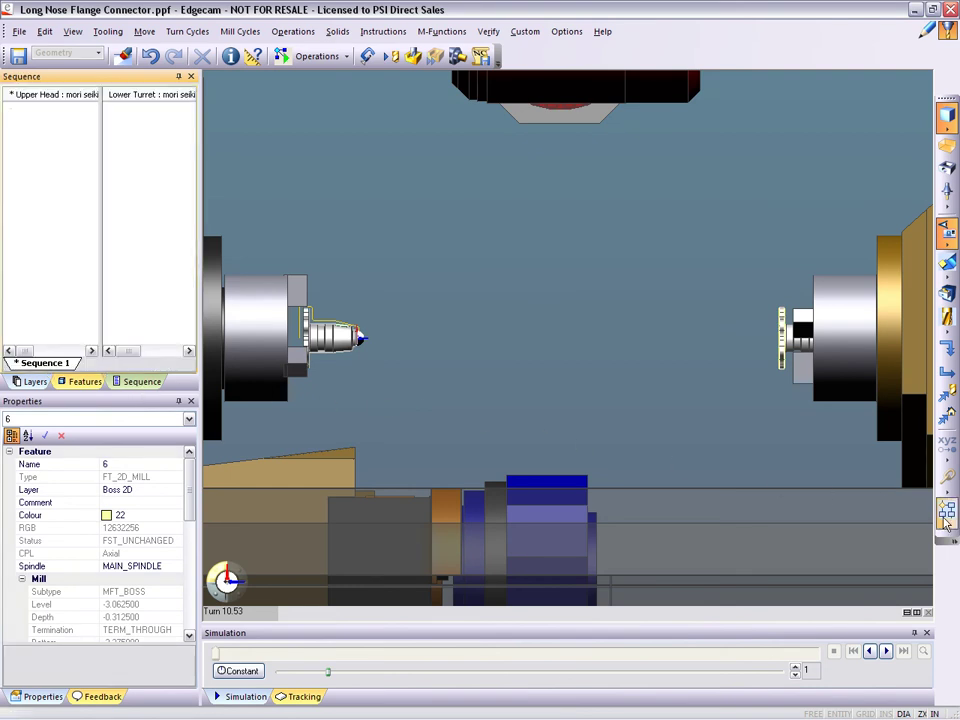
# - Start a 2-axis mill/turn sequence using Sub Spindle w/ Part Transfer
pyautogui.click(946, 513)
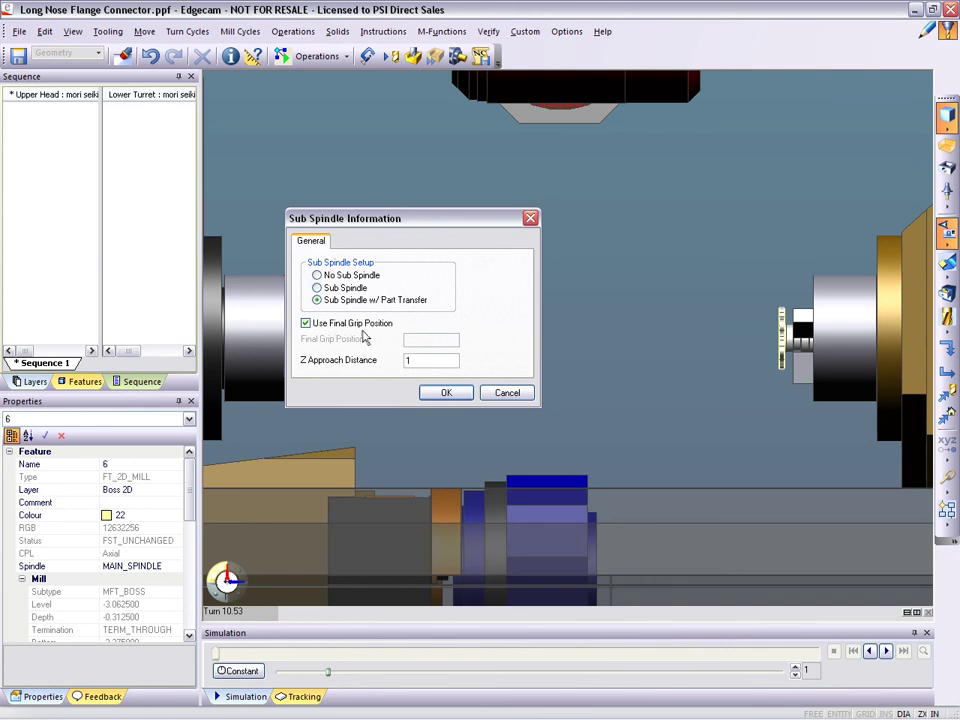
pyautogui.click(436, 394)
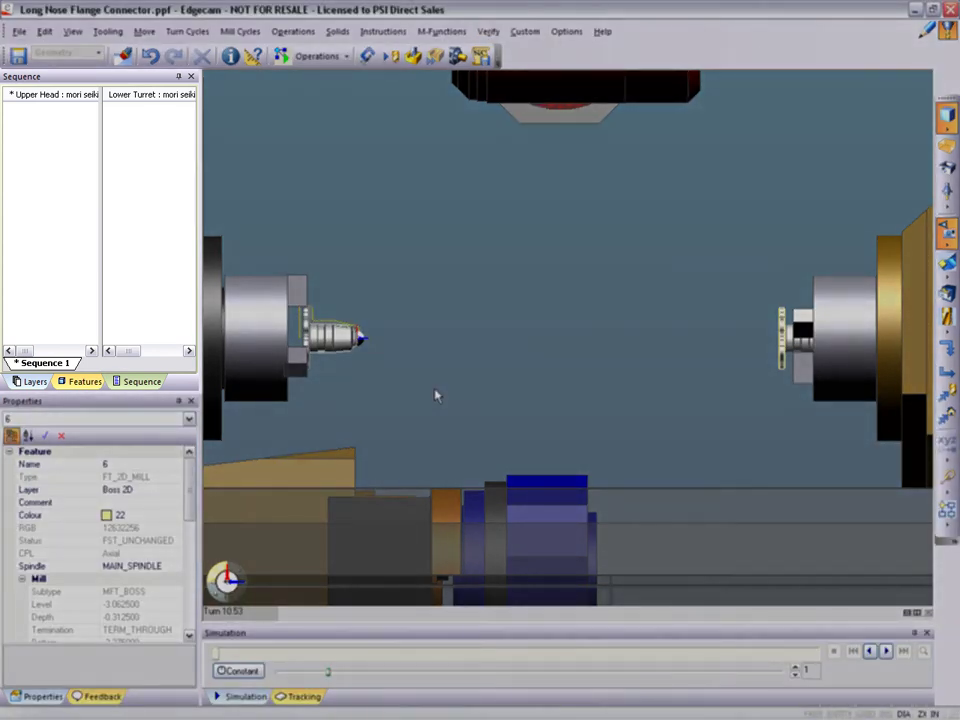